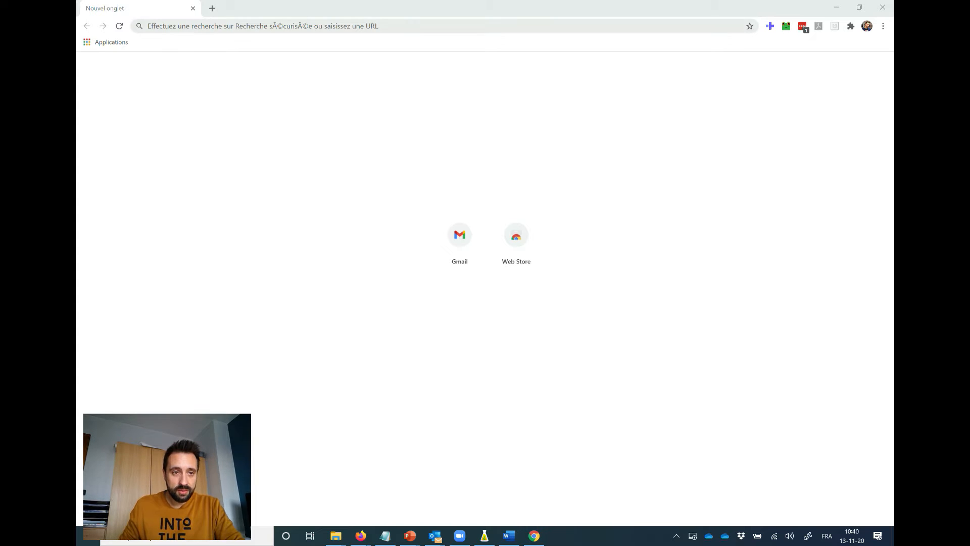
Load the shared Simplexity Test MURAL from its copied link and dismiss the translation offer.
left_click(263, 26)
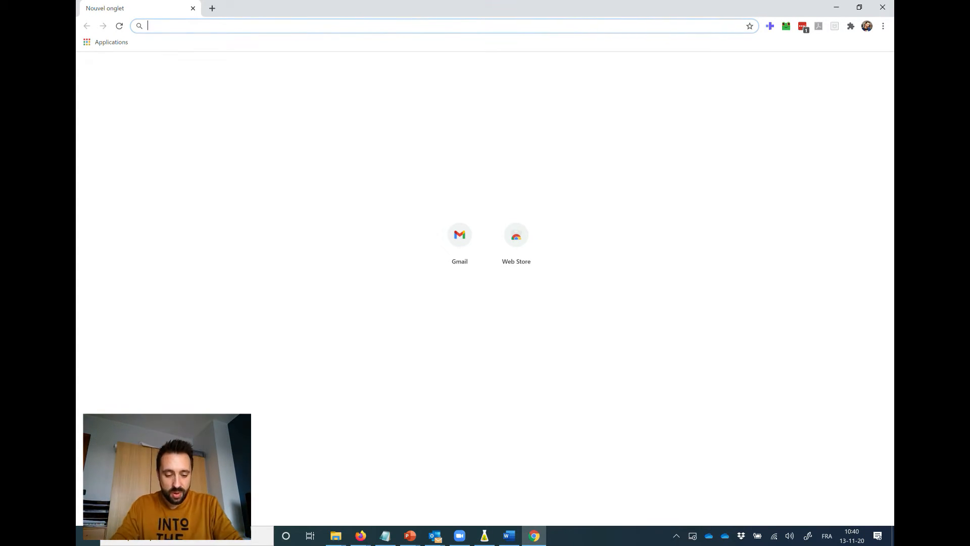
key("ctrl+v")
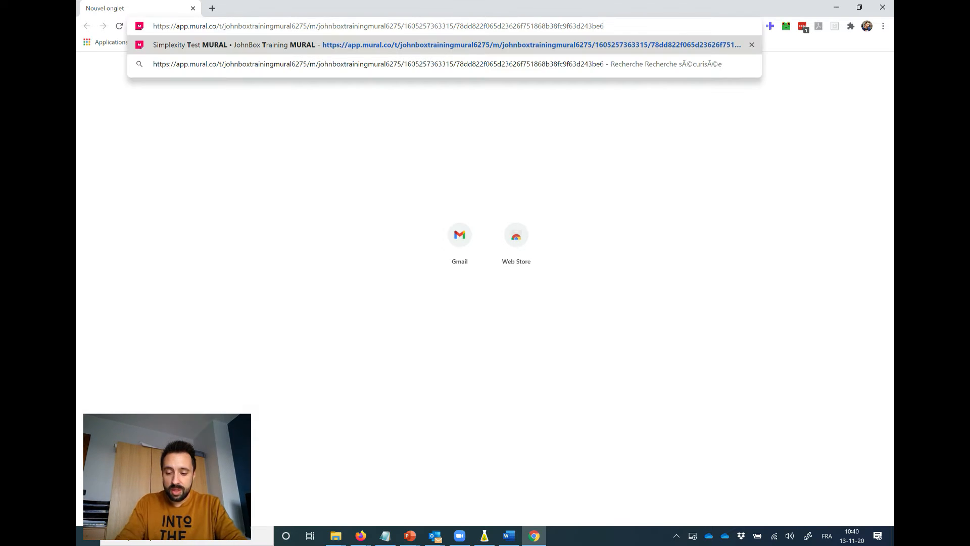
key("Return")
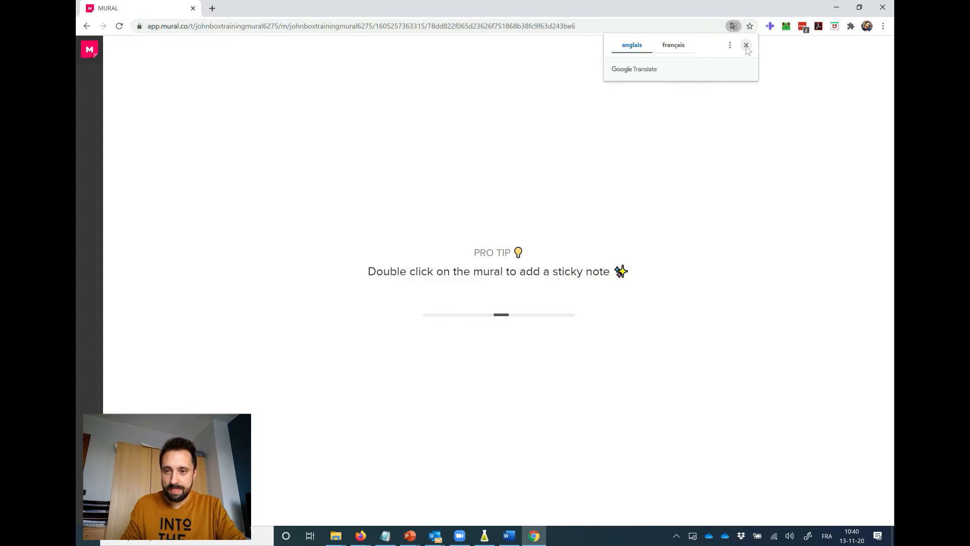
left_click(746, 44)
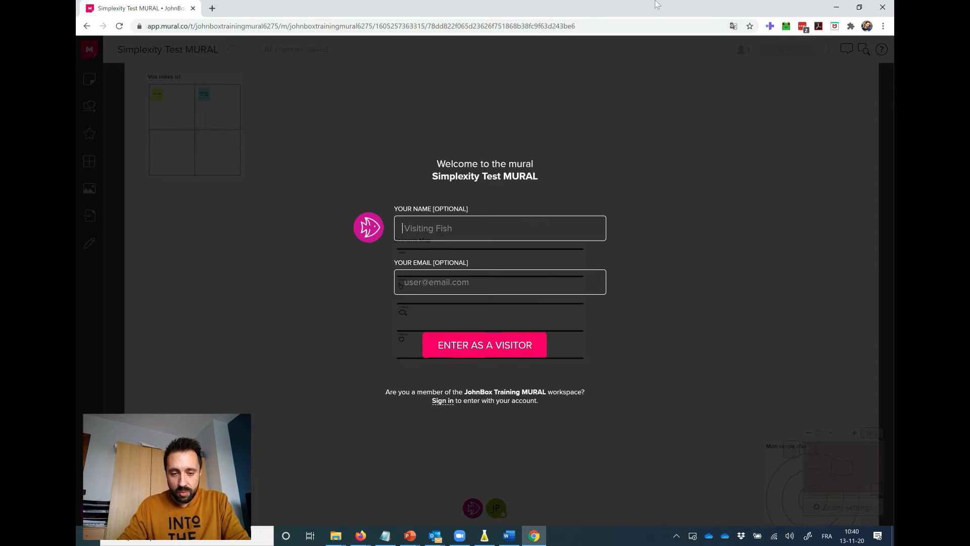
Fill in the visitor's first name and enter the mural as a visitor, leaving the e-mail empty.
type("Jonathan")
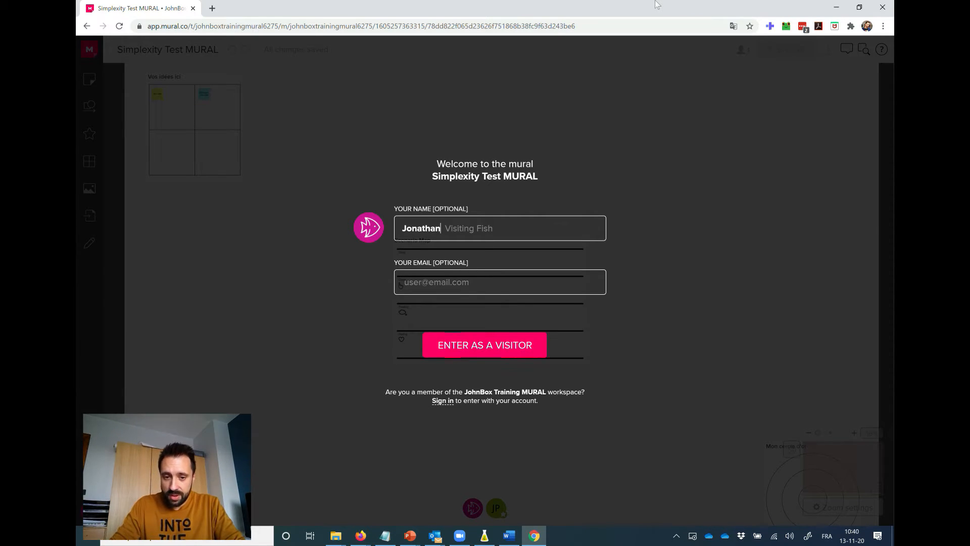
left_click(489, 353)
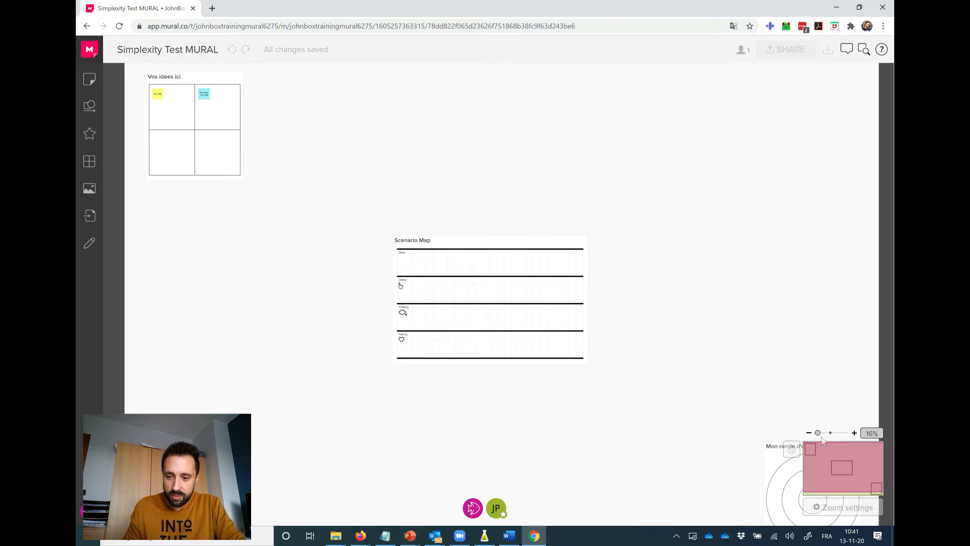
Examine the "Vos idées ici" grid and the Scenario Map up close and in relation to the whole mural.
left_click_drag(818, 433, 817, 452)
left_click(820, 456)
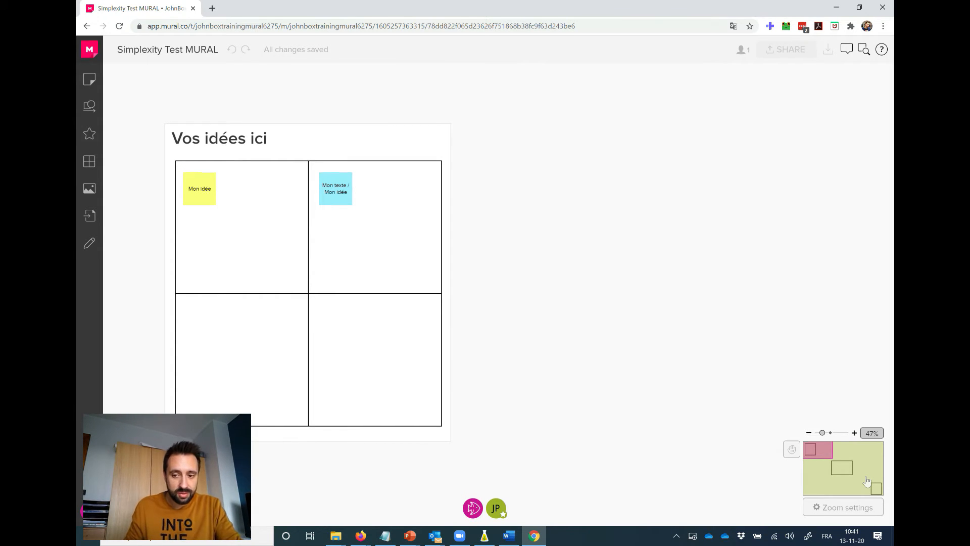
left_click_drag(825, 435, 818, 434)
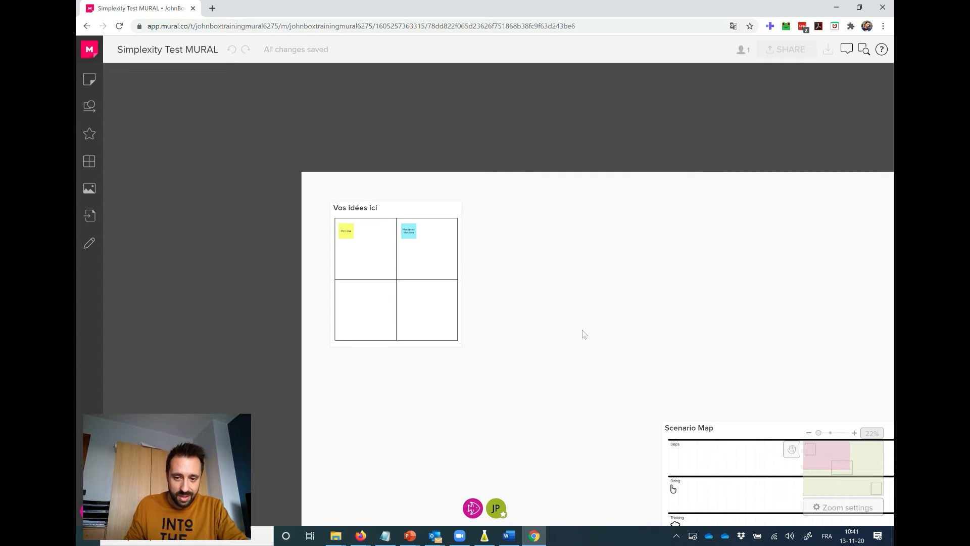
scroll(582, 329, "down", 1)
left_click_drag(686, 334, 396, 174)
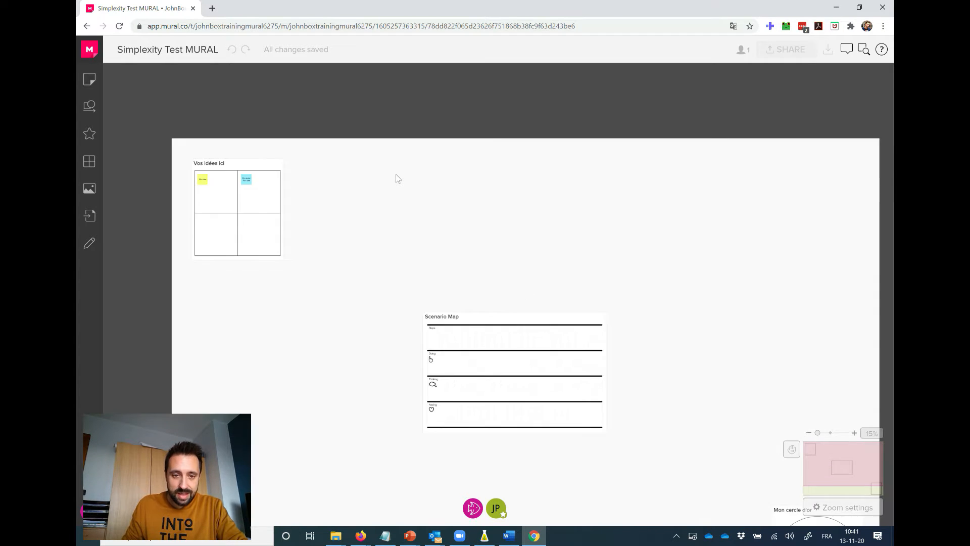
scroll(419, 321, "up", 2)
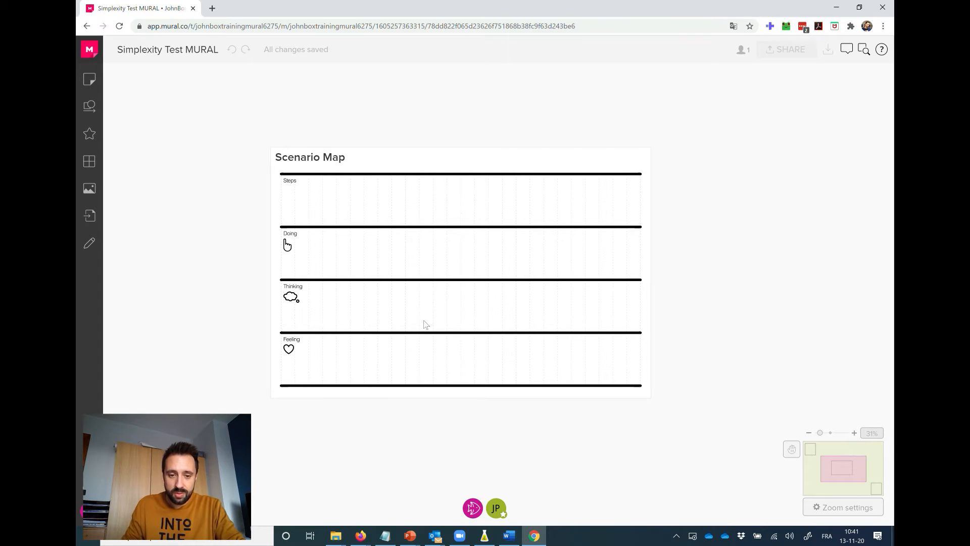
scroll(425, 324, "down", 2)
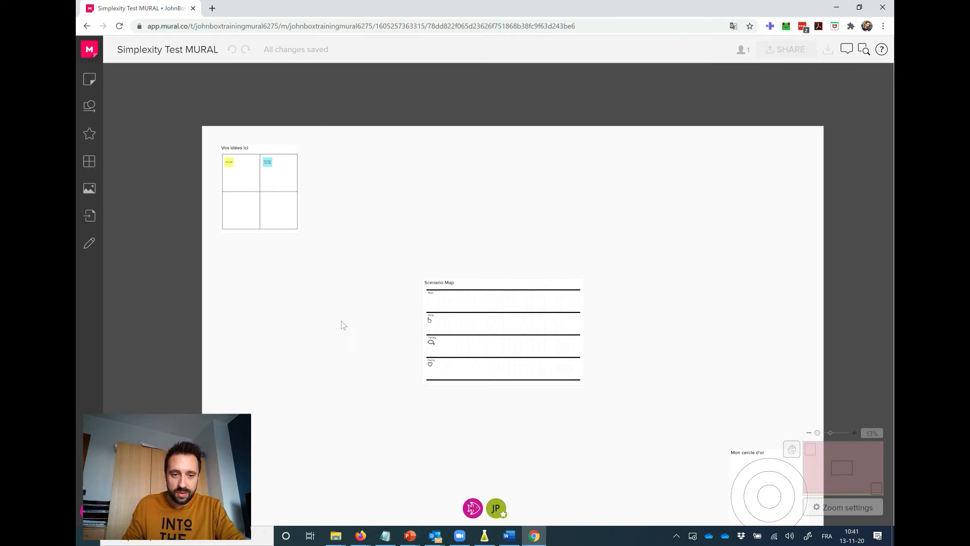
scroll(343, 320, "up", 2)
left_click_drag(266, 213, 480, 204)
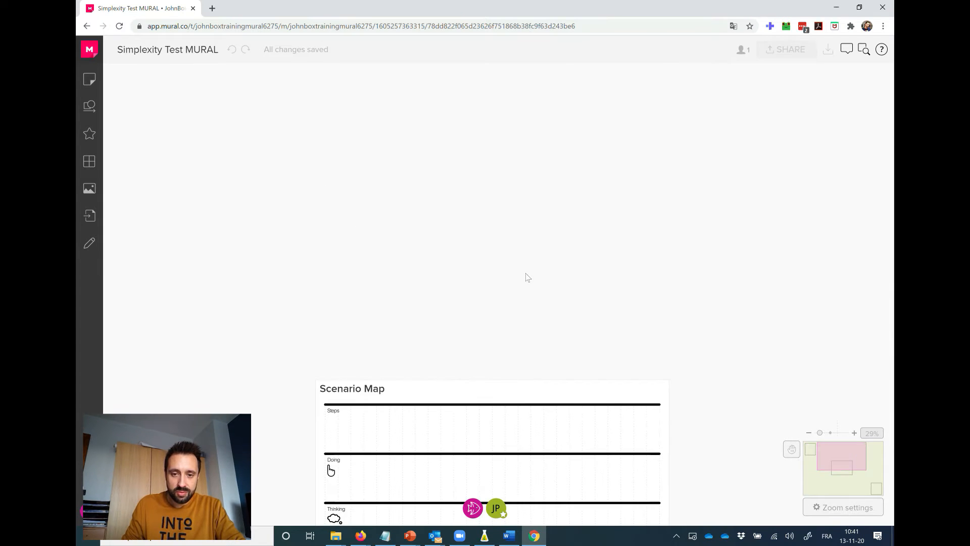
Examine the mural's overall layout, including the "Mon cercle d'or" area, at overview and close-up zoom levels.
scroll(424, 273, "down", 2)
scroll(425, 269, "down", 1)
left_click_drag(515, 261, 396, 164)
left_click_drag(653, 242, 846, 147)
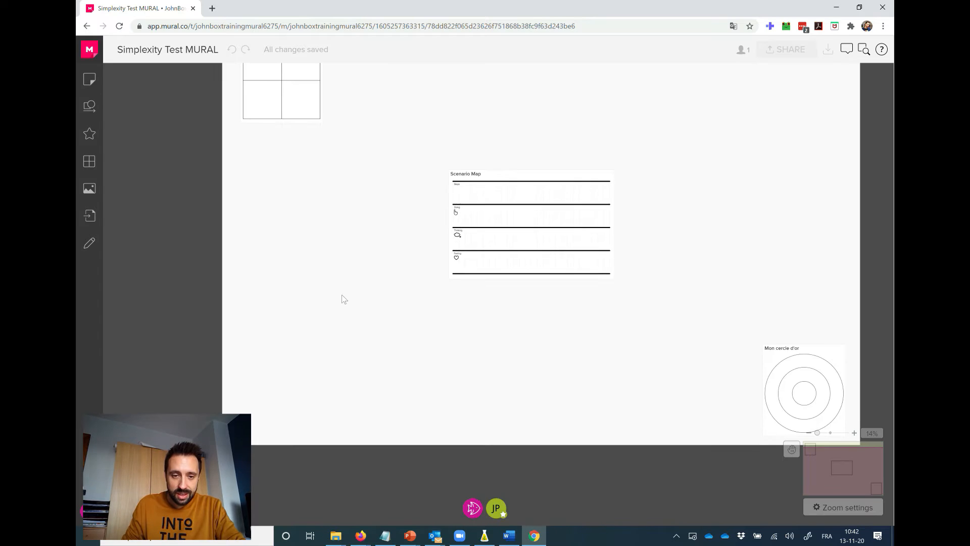
left_click_drag(338, 222, 302, 321)
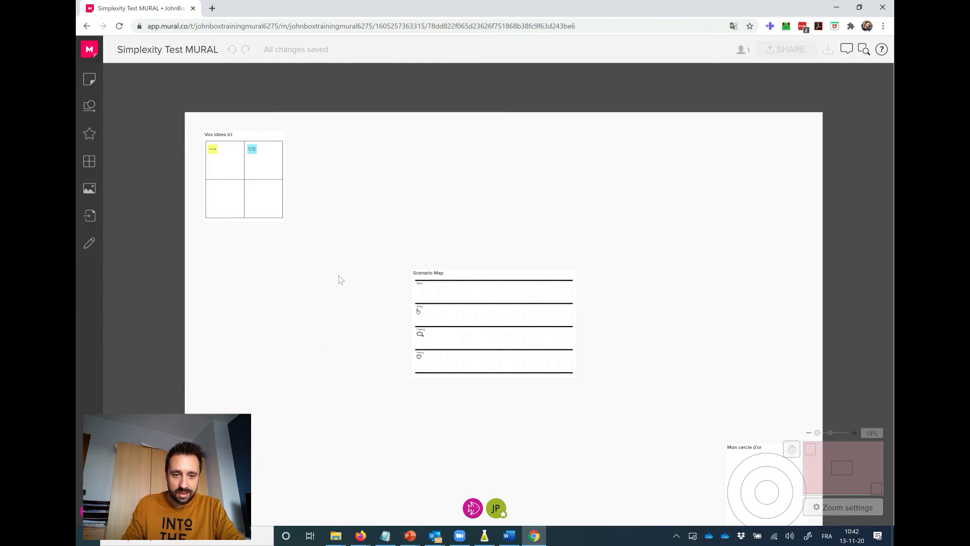
scroll(341, 221, "up", 1)
scroll(341, 221, "down", 1)
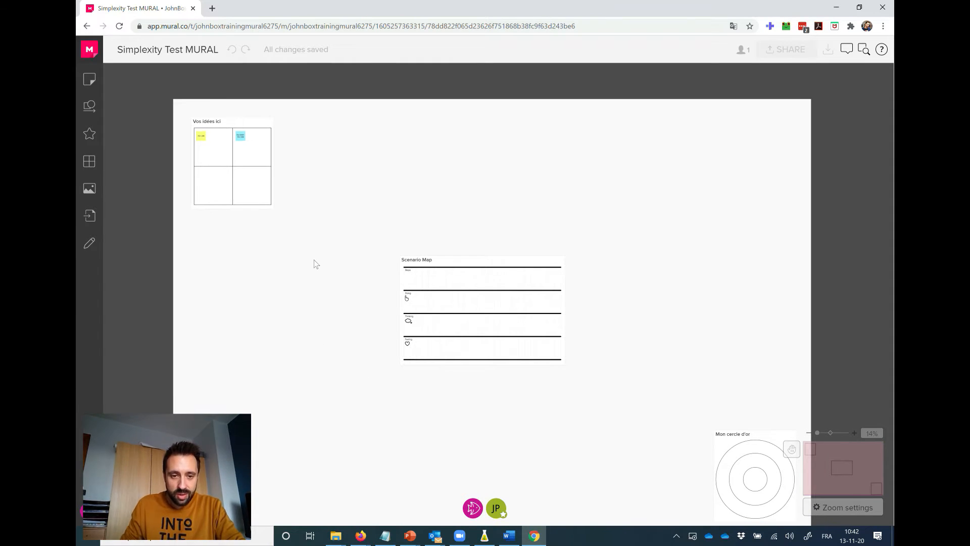
scroll(314, 260, "up", 5)
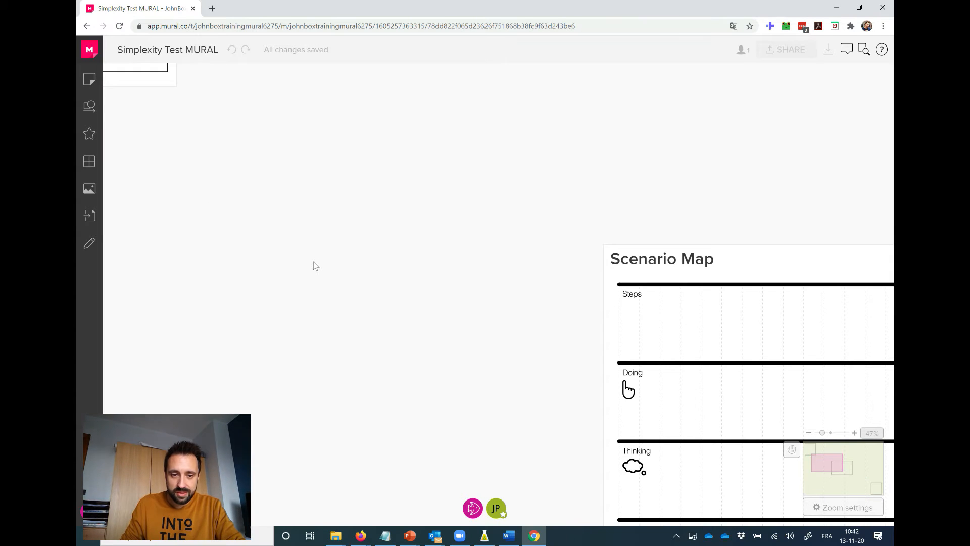
scroll(313, 262, "up", 2)
scroll(313, 262, "down", 7)
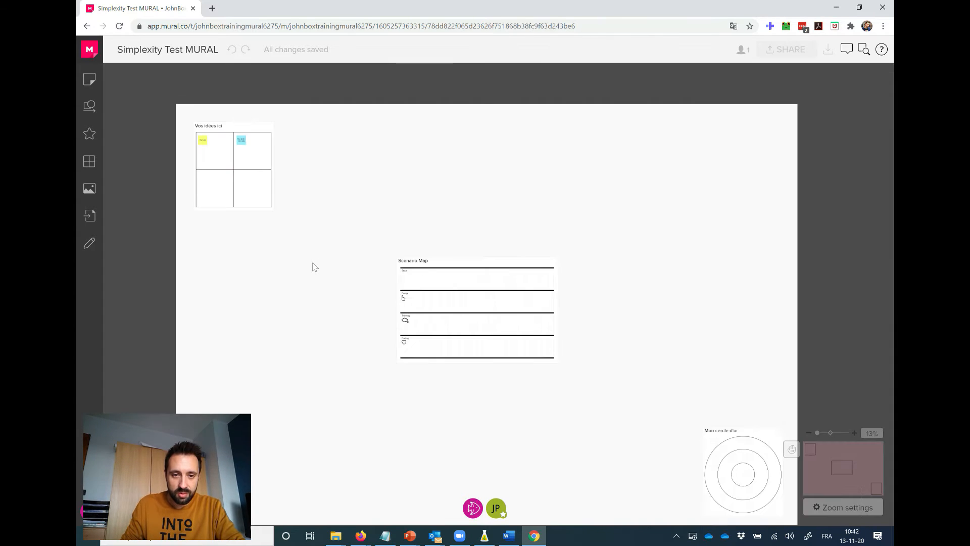
scroll(313, 262, "up", 3)
Look across the upper part of the mural, from above the Scenario Map to the "Vos idées ici" grid.
left_click_drag(397, 164, 379, 244)
left_click_drag(505, 165, 414, 241)
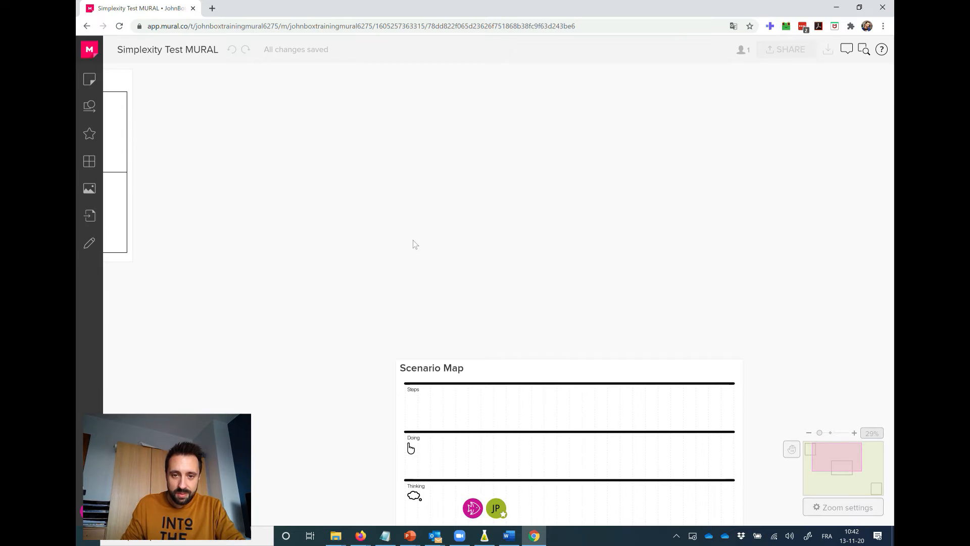
left_click_drag(735, 163, 616, 236)
left_click_drag(512, 224, 532, 211)
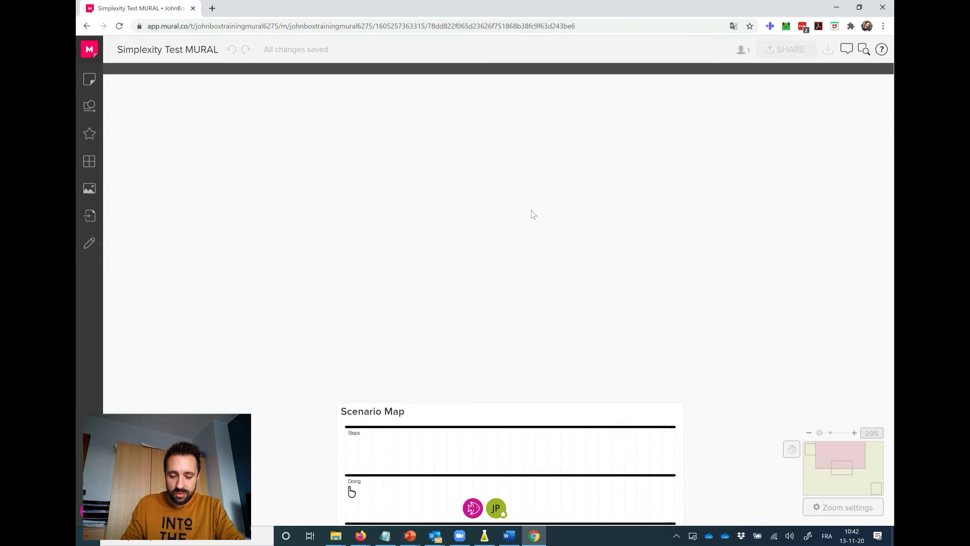
left_click_drag(406, 207, 635, 212)
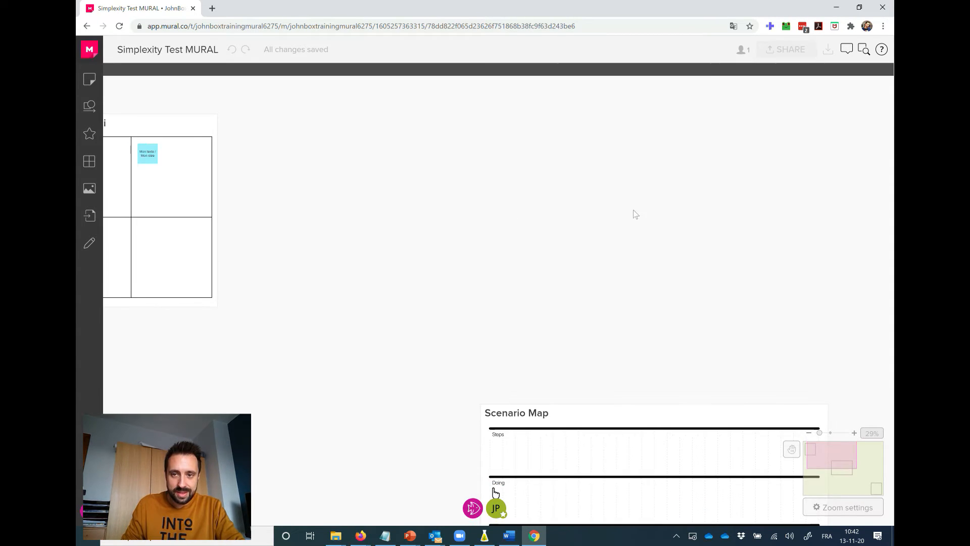
left_click_drag(415, 214, 408, 236)
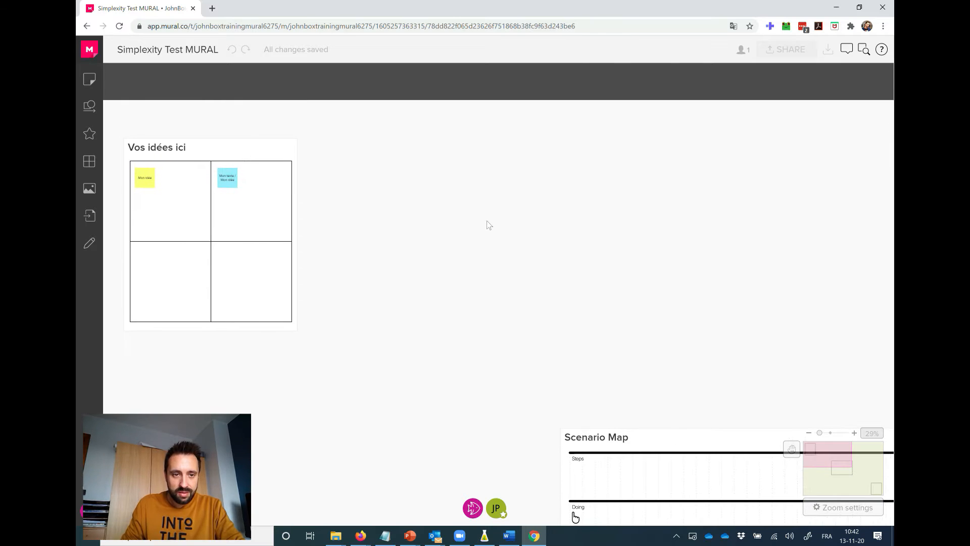
left_click_drag(570, 210, 564, 207)
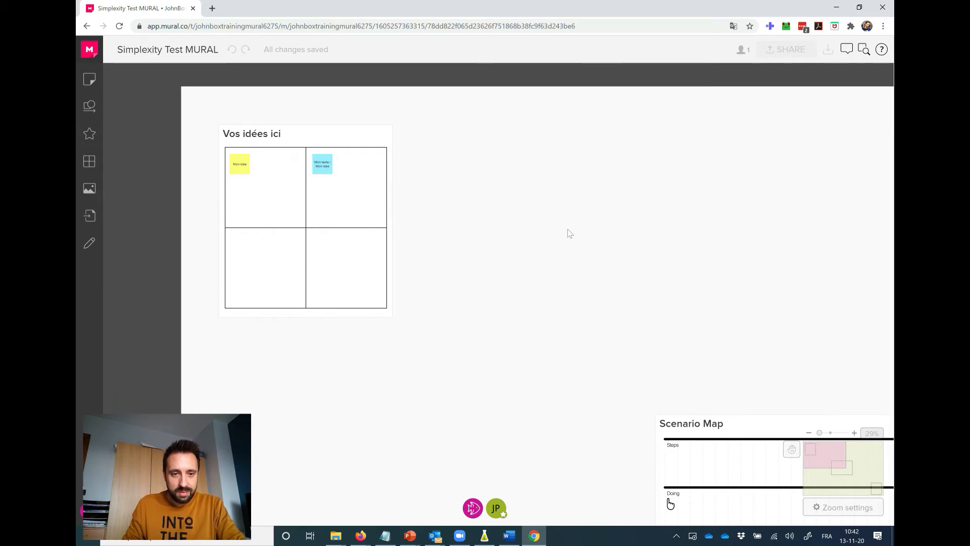
scroll(568, 229, "up", 5)
left_click_drag(415, 205, 736, 307)
scroll(470, 222, "down", 3)
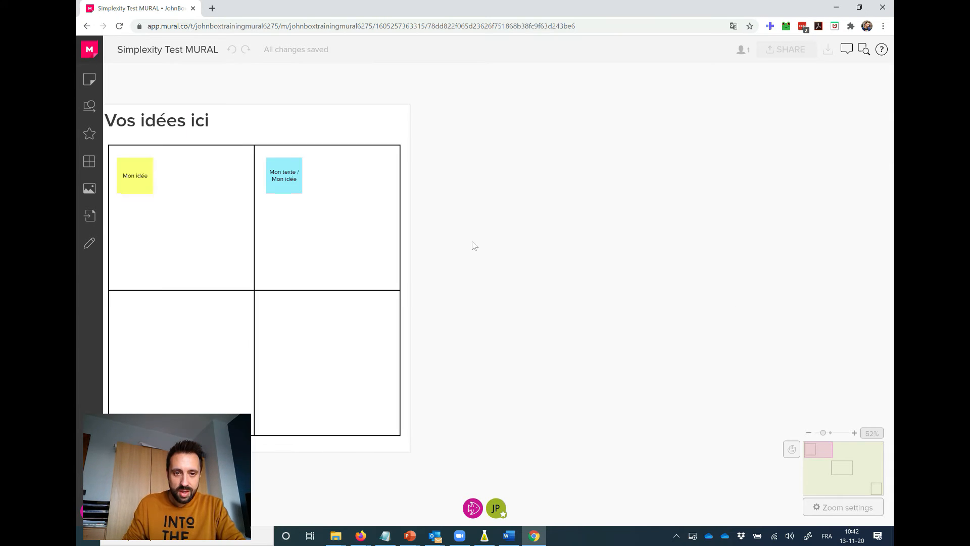
scroll(474, 246, "down", 5)
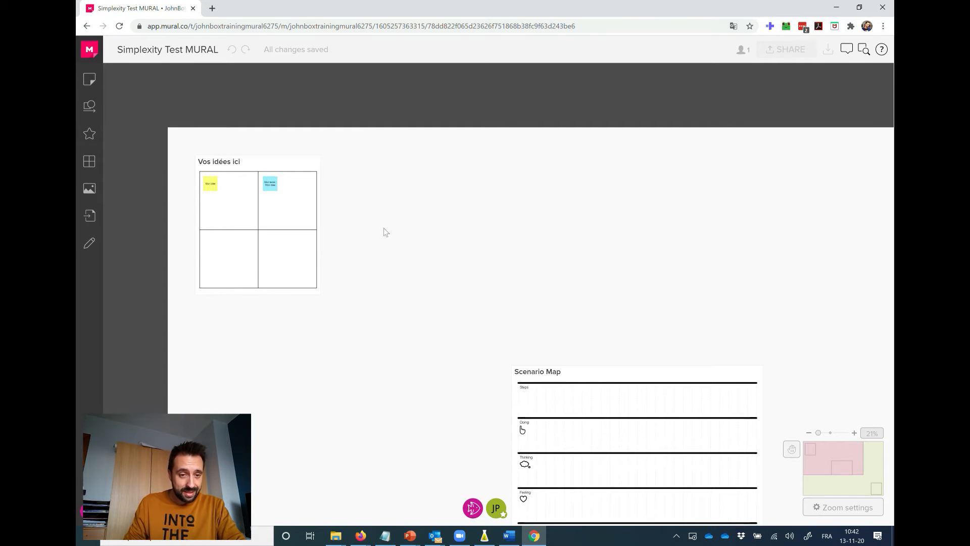
Add a sticky note reading "Mon idée" below the existing yellow note in the upper-left cell of the "Vos idées ici" grid.
scroll(362, 233, "up", 5)
left_click_drag(363, 232, 651, 295)
scroll(613, 272, "up", 2)
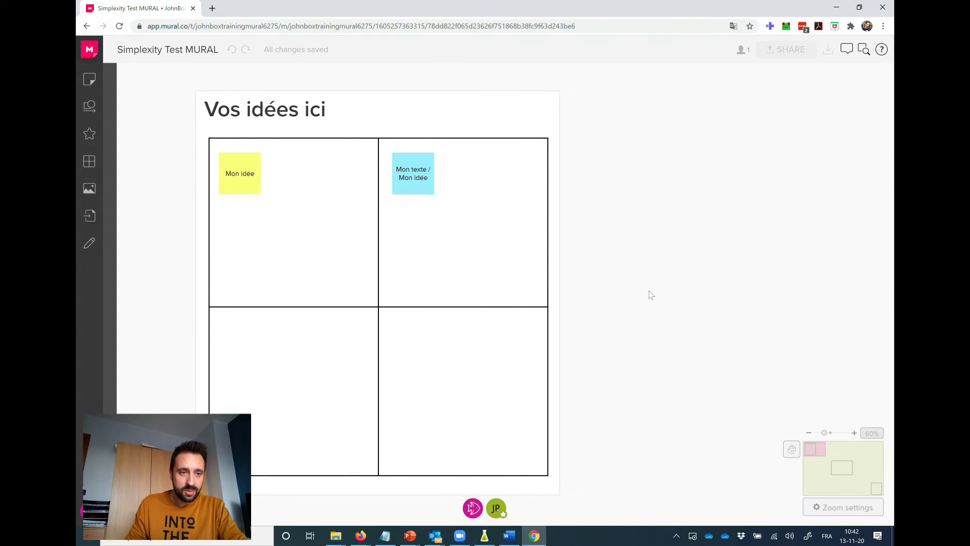
double_click(241, 255)
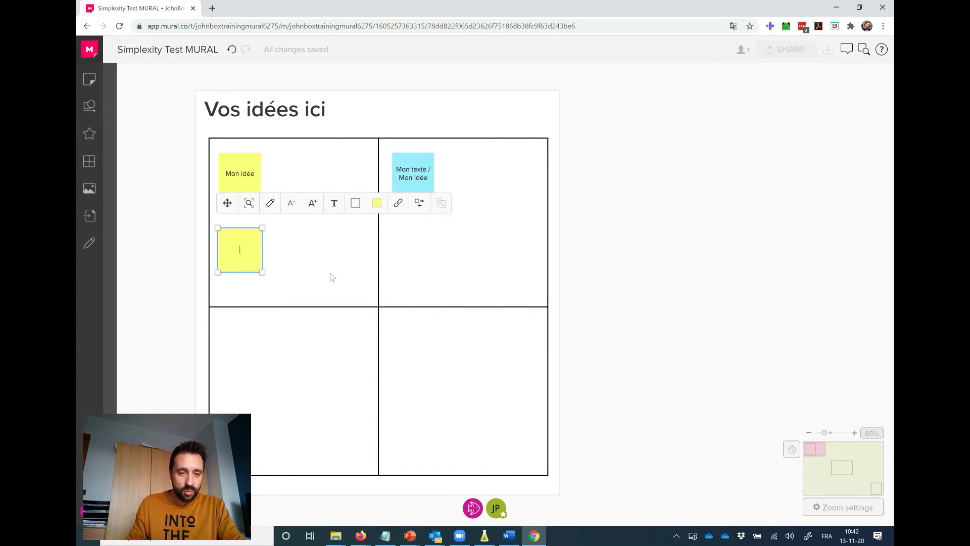
type("Mon idée")
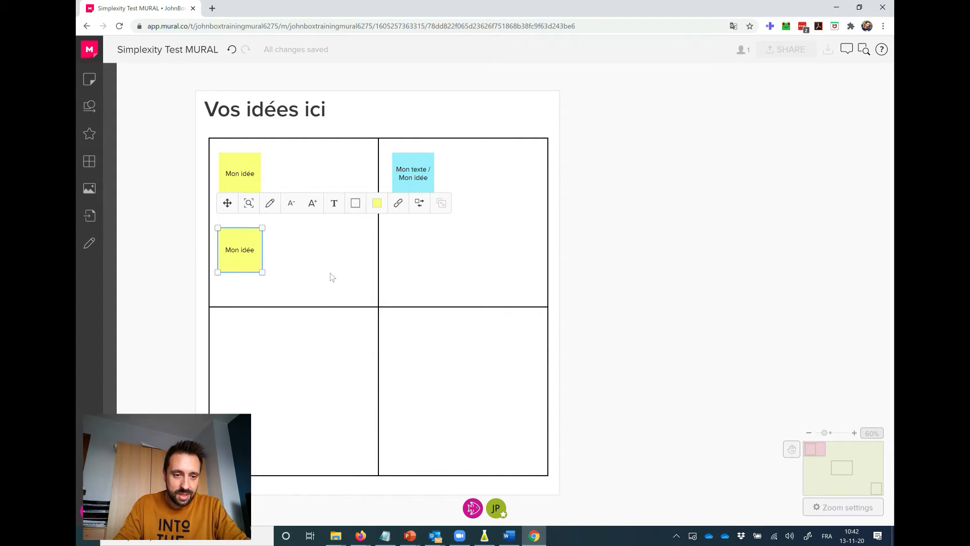
Recolour the new "Mon idée" note light purple and move it into the grid's lower-left cell.
left_click(378, 208)
left_click(377, 247)
left_click(603, 260)
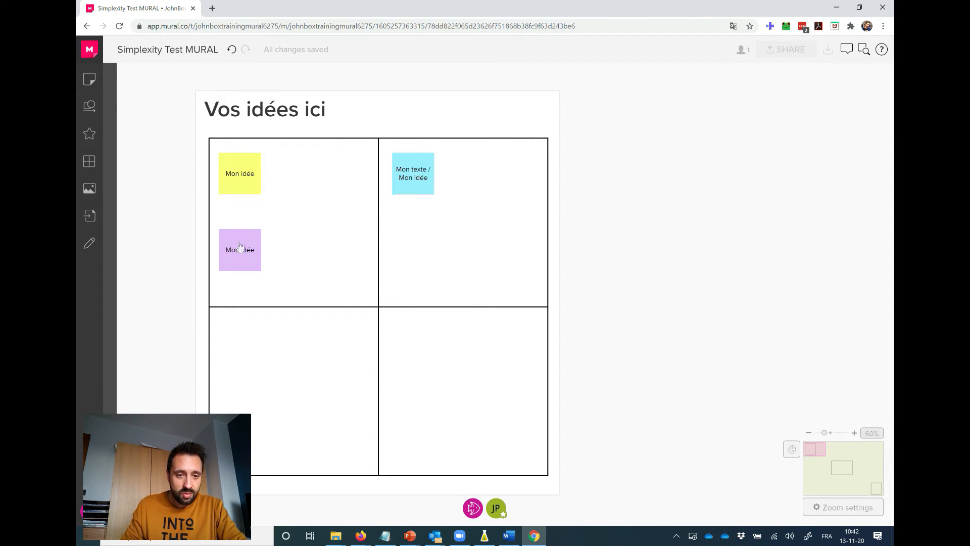
left_click_drag(240, 246, 250, 342)
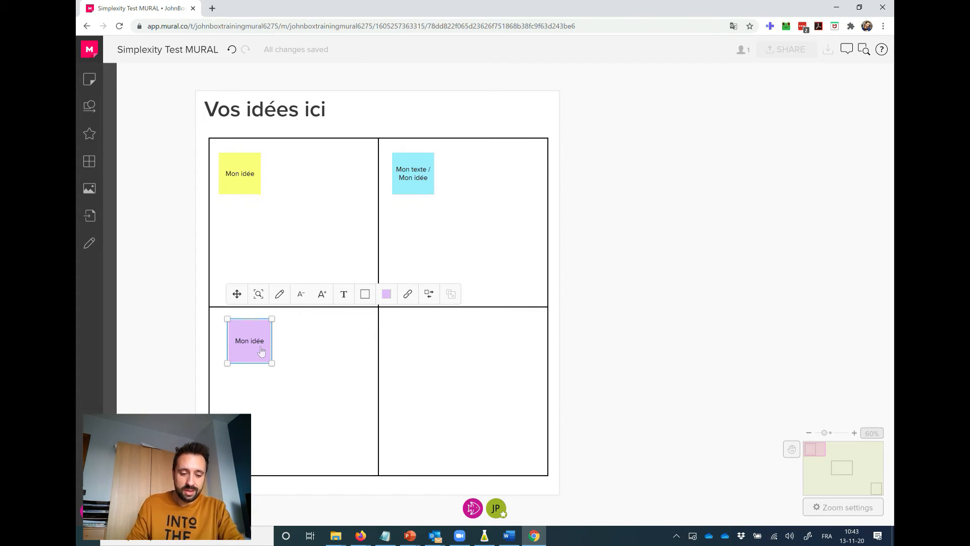
Duplicate the purple note into the grid's lower-right cell and change the copy's text to "Mon idée 2".
key("ctrl+d")
left_click_drag(274, 356, 424, 351)
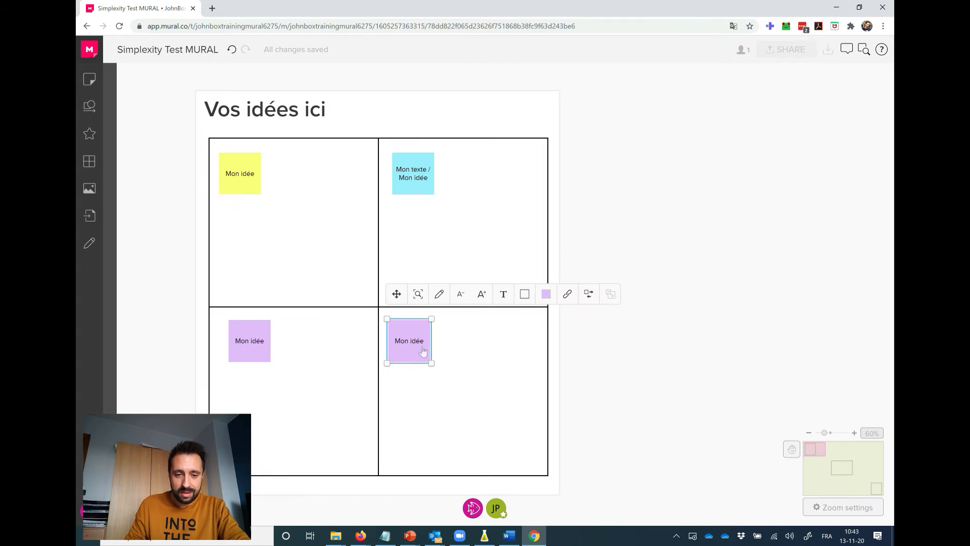
double_click(413, 346)
type("M")
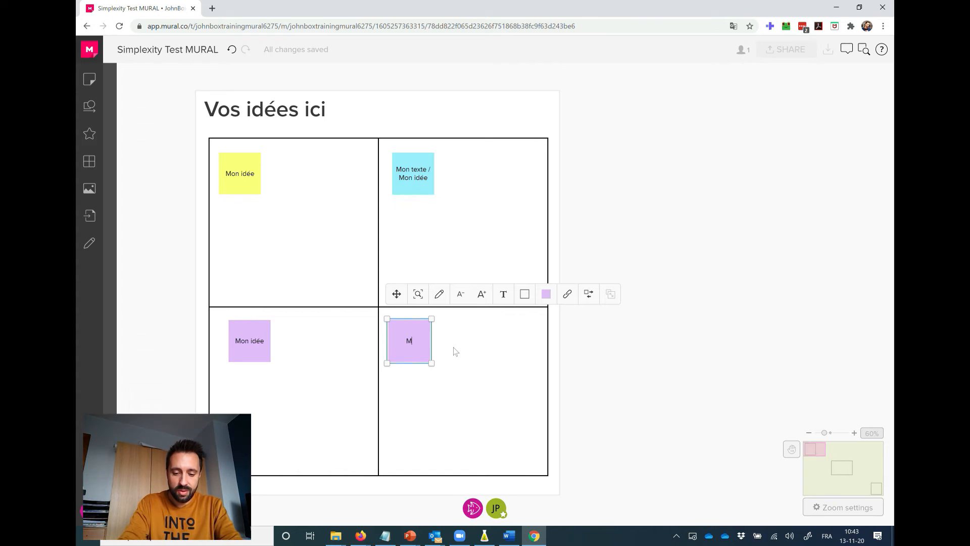
type("on idée")
type("2")
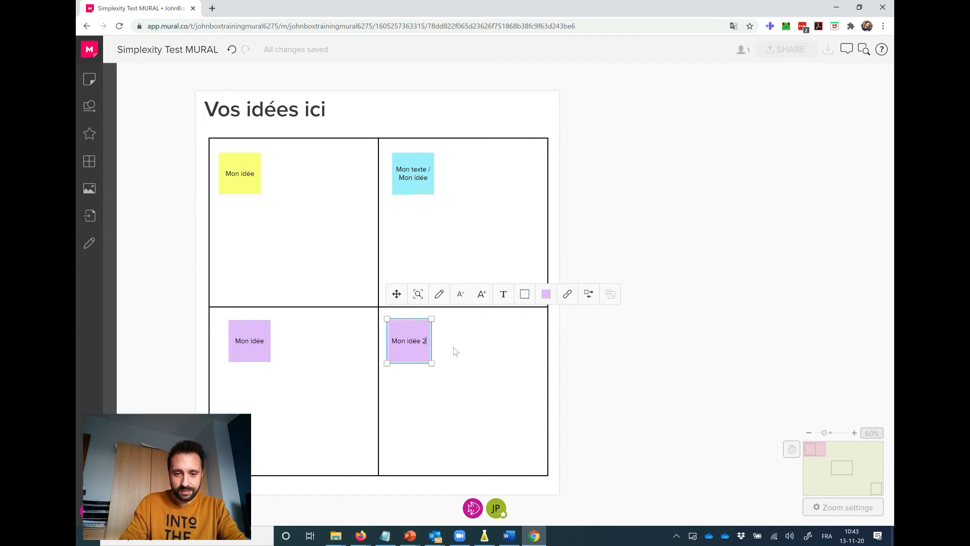
left_click(610, 350)
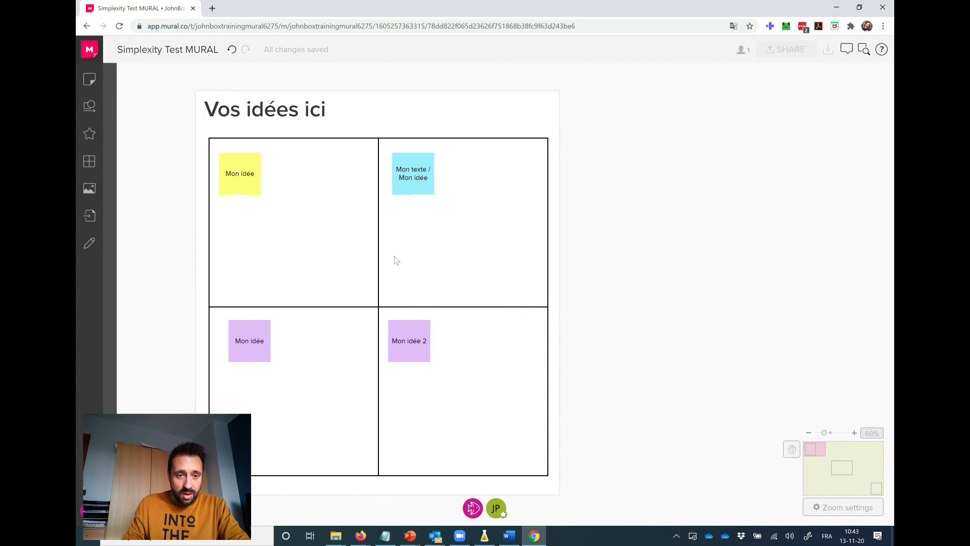
Add a title element above the "Vos idées ici" frame and a text box on the blank area beside its upper-right corner.
scroll(596, 242, "down", 3)
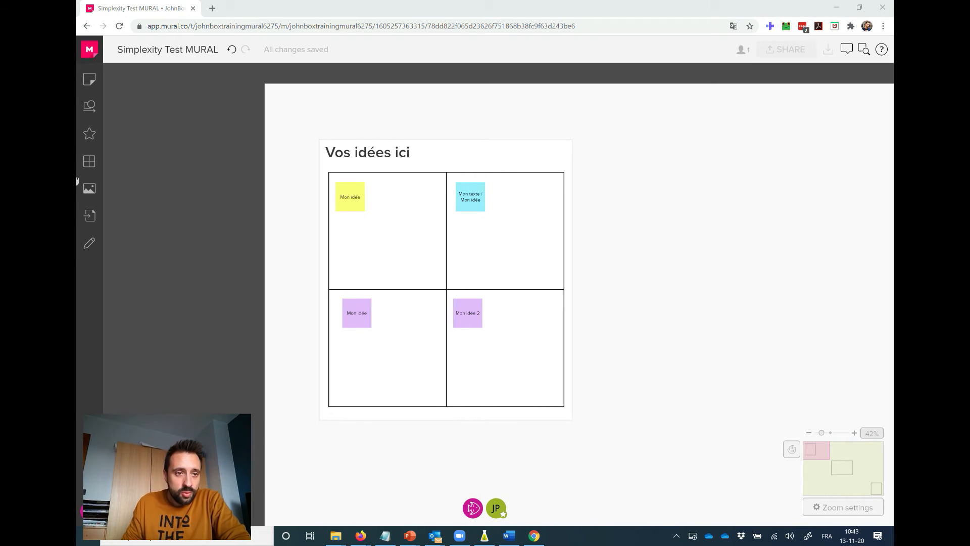
left_click(90, 81)
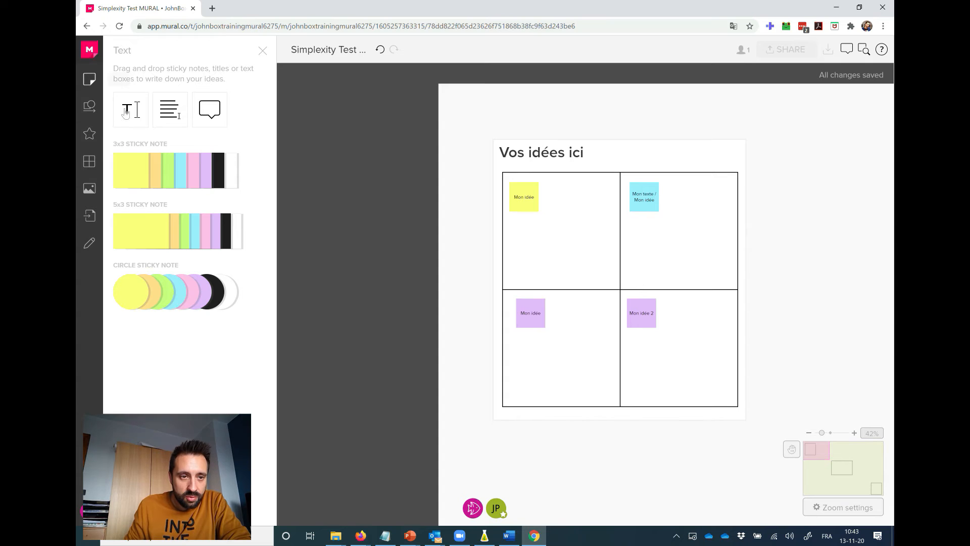
left_click_drag(129, 114, 509, 130)
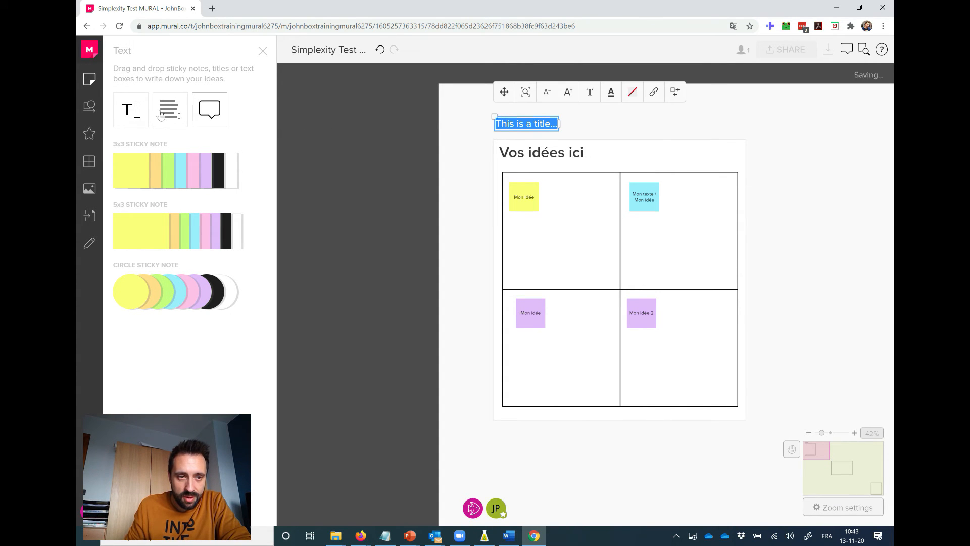
left_click_drag(463, 143, 764, 150)
Add a yellow 5x3 sticky note to the grid's upper-left cell and a yellow circle sticky note to the upper-right cell.
left_click_drag(134, 234, 529, 236)
left_click_drag(130, 292, 644, 240)
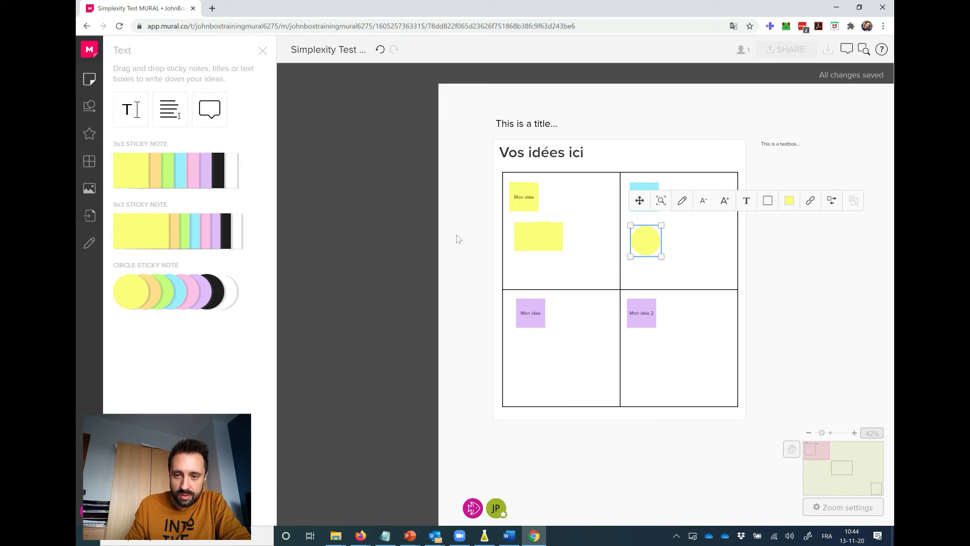
left_click(451, 240)
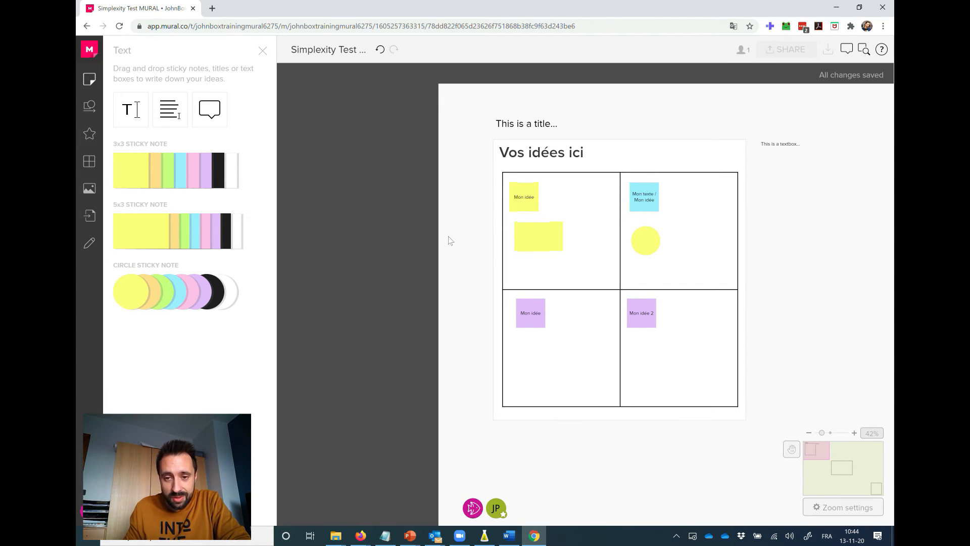
Add a circle shape beside the blue note in the grid's upper-right cell and a straight arrow below the circle.
left_click(854, 433)
left_click_drag(554, 209, 325, 268)
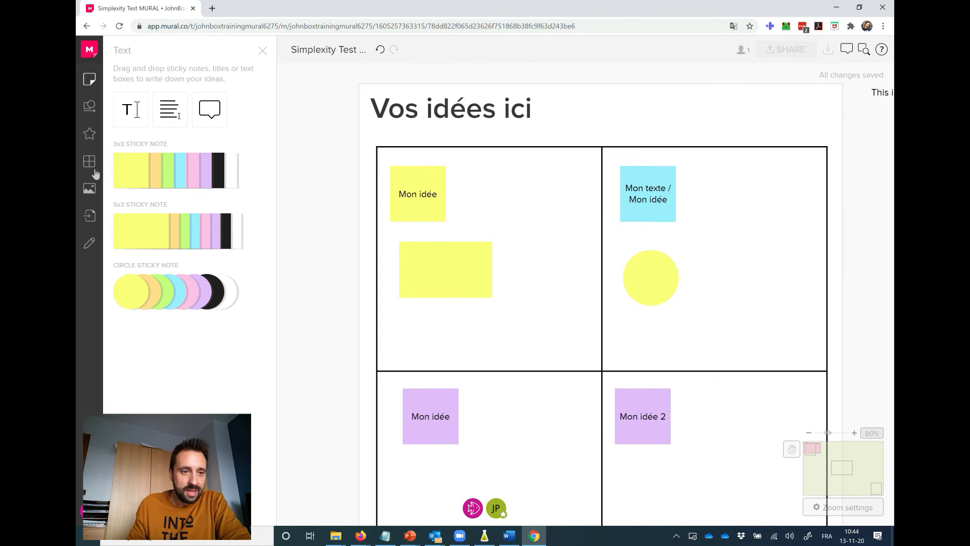
left_click(89, 108)
left_click_drag(137, 215, 719, 193)
left_click_drag(190, 129, 742, 260)
Place a speech-bubbles icon on the yellow circle note and a light-bulb icon on the yellow rectangular note.
left_click(89, 133)
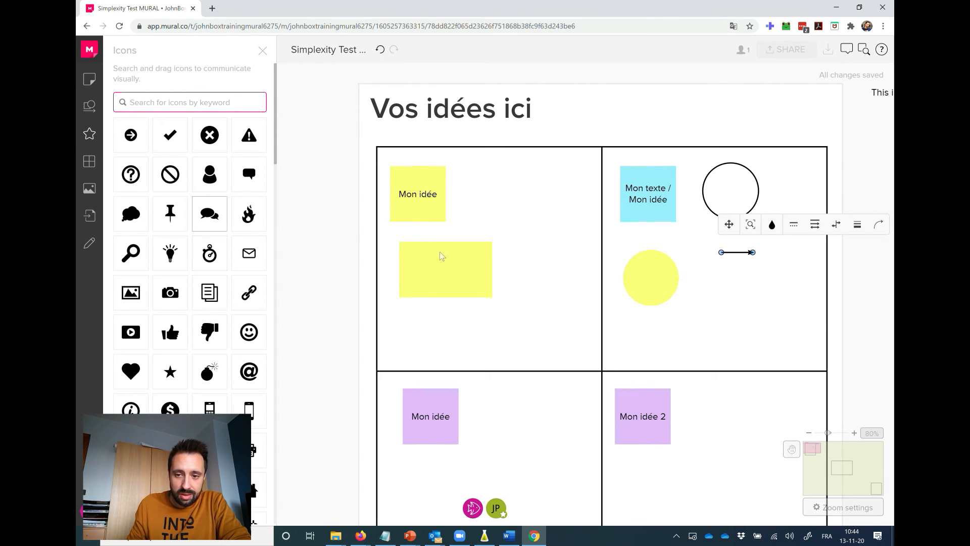
left_click_drag(648, 289, 649, 281)
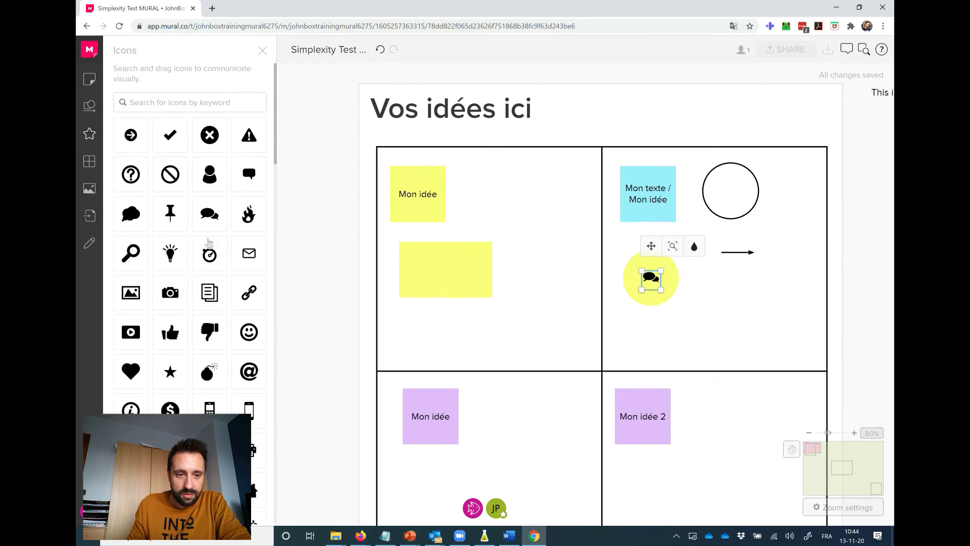
left_click_drag(170, 253, 446, 269)
Add a stopwatch icon to the grid's upper-left cell, beside the "Mon idée" note, and colour it red.
left_click_drag(210, 255, 525, 196)
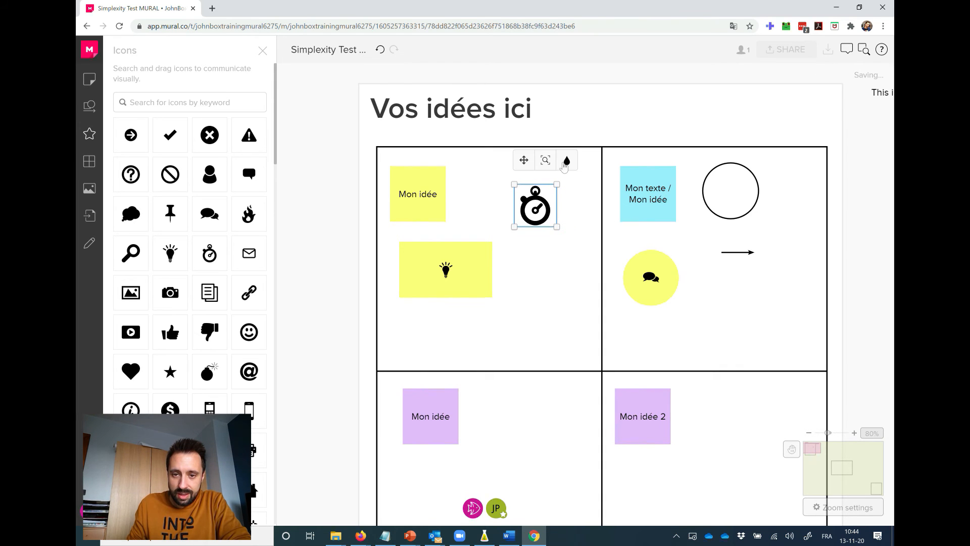
left_click(567, 161)
left_click(556, 227)
left_click(540, 282)
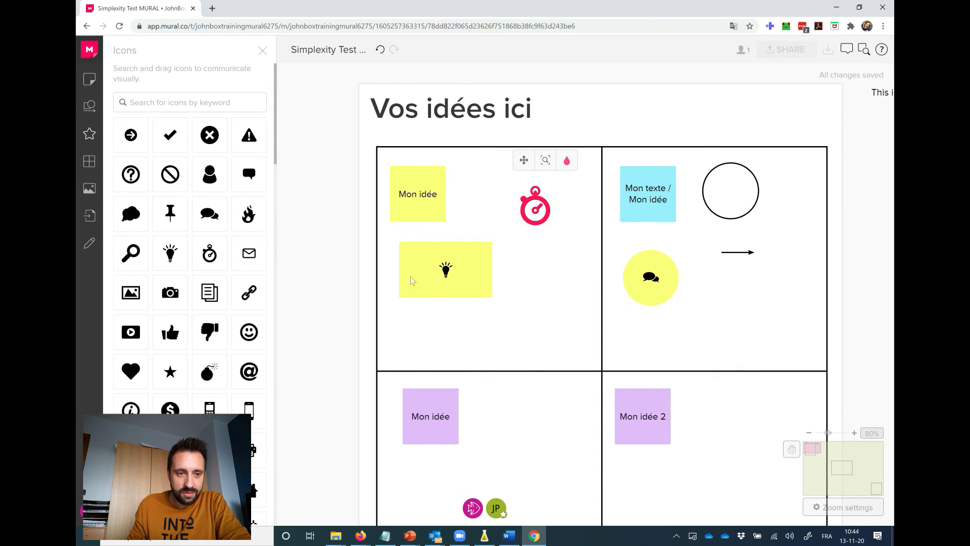
Search the icon library for "Idea" and place one of the found icons below the red stopwatch.
left_click(151, 102)
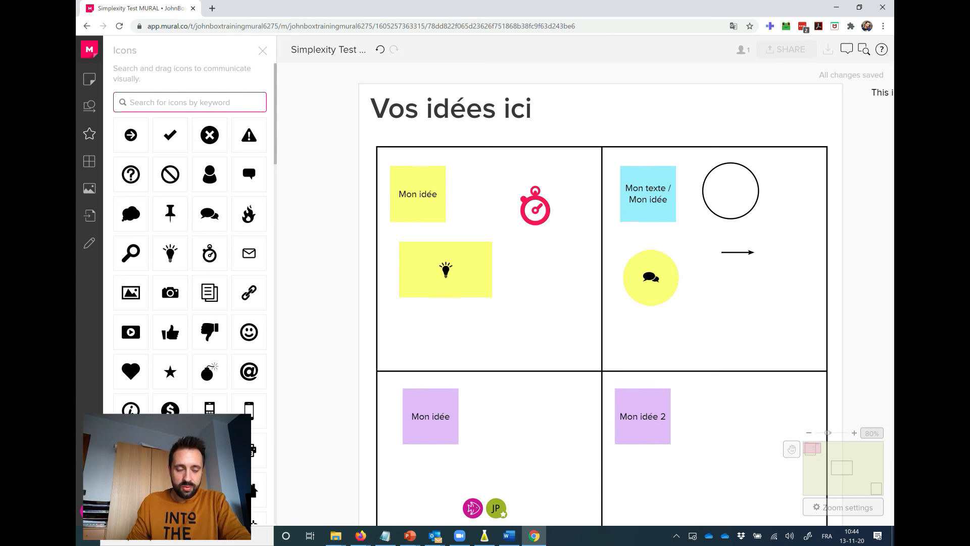
type("Idea")
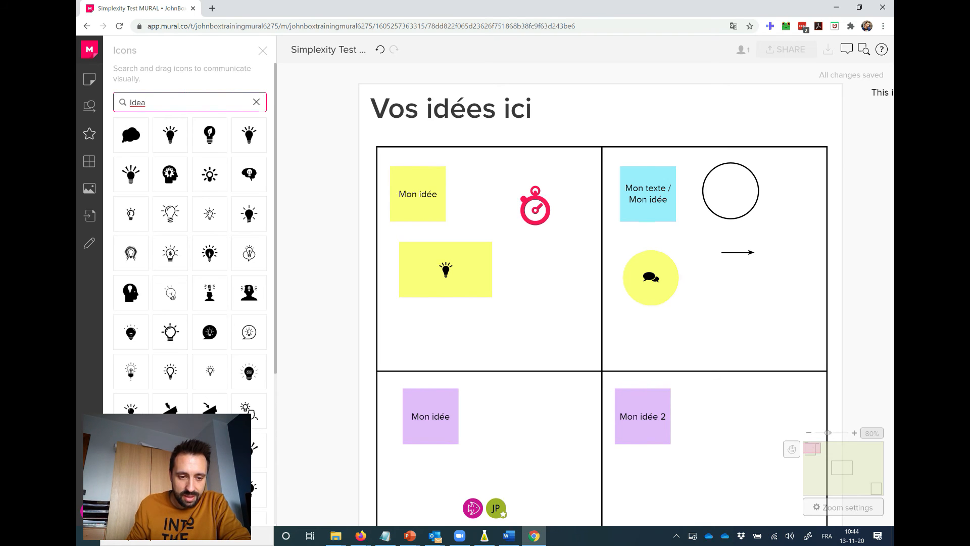
left_click_drag(364, 451, 552, 296)
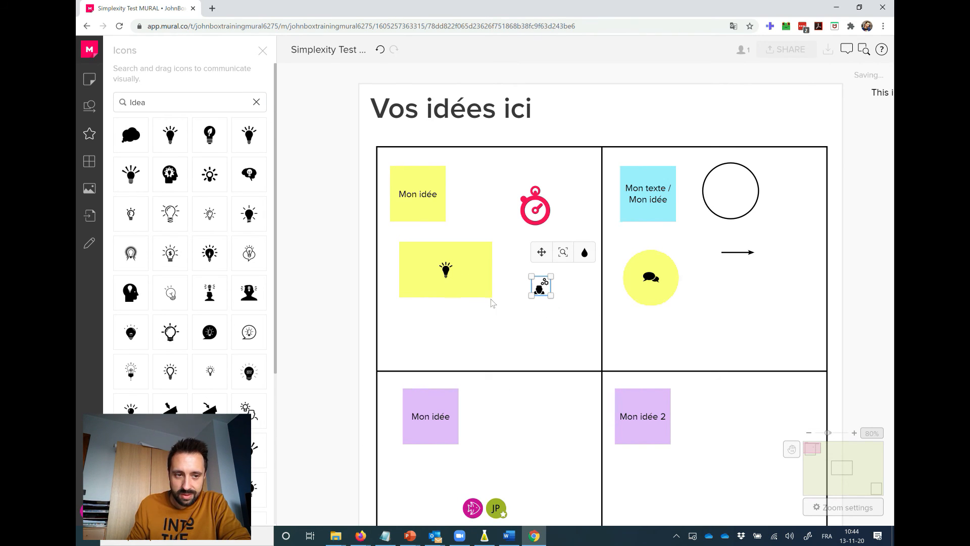
left_click(89, 161)
scroll(141, 181, "down", 6)
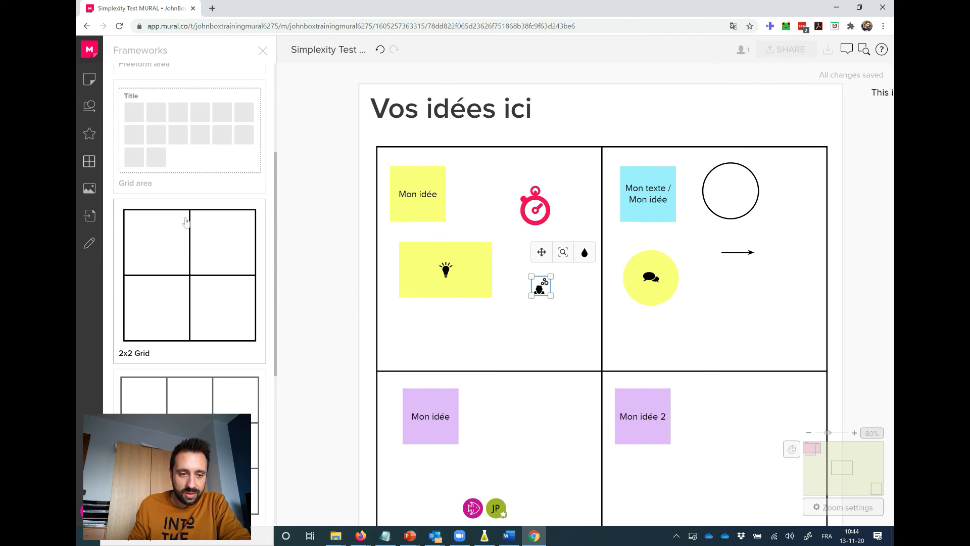
scroll(187, 228, "down", 2)
Search the image library for "Simplexity" and place the handwritten black-on-white logo over the centre of the "Vos idées ici" grid.
left_click(89, 188)
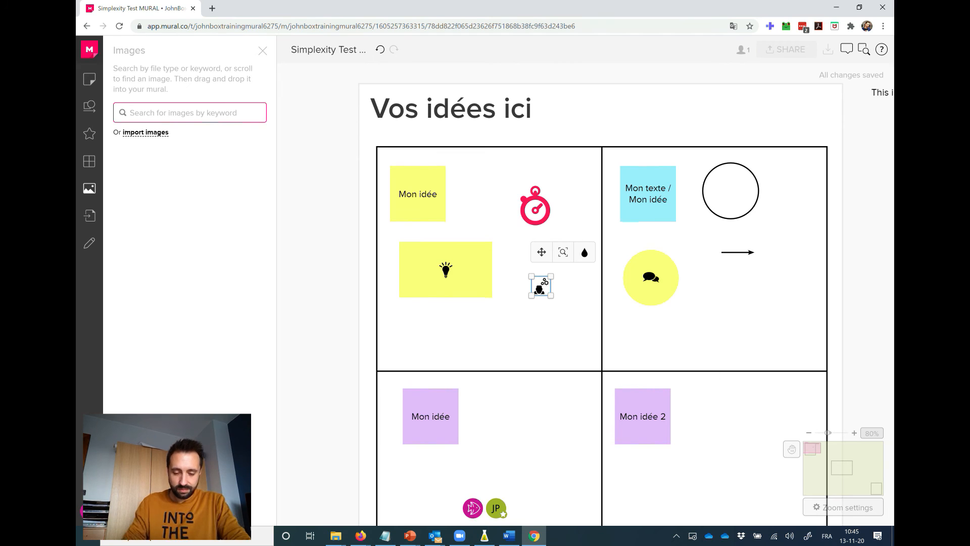
type("Simplexity")
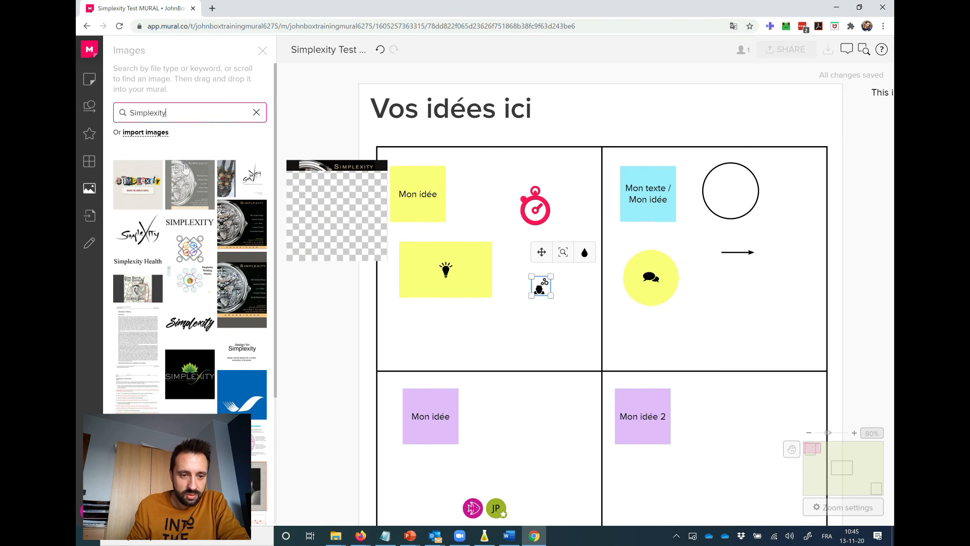
scroll(186, 169, "down", 3)
scroll(186, 169, "up", 3)
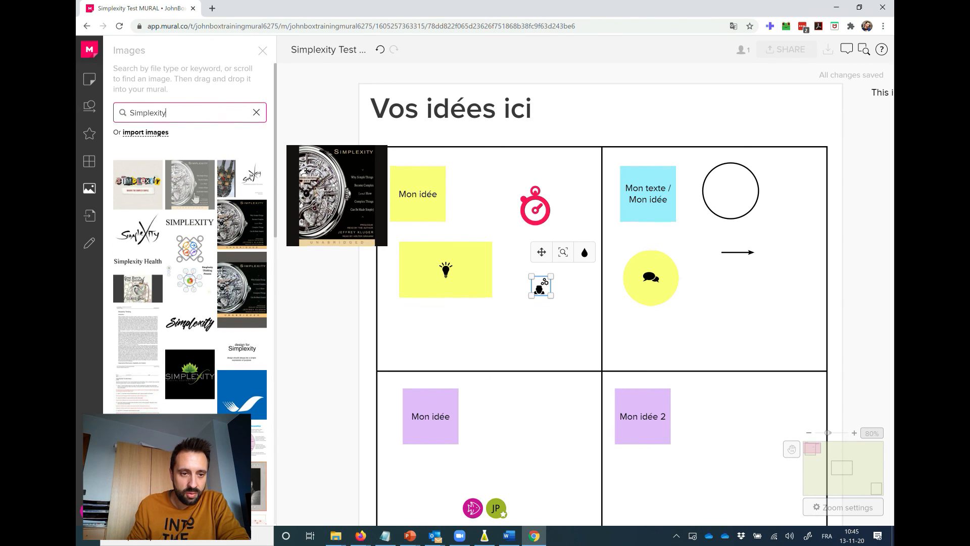
left_click_drag(141, 233, 525, 329)
left_click(262, 51)
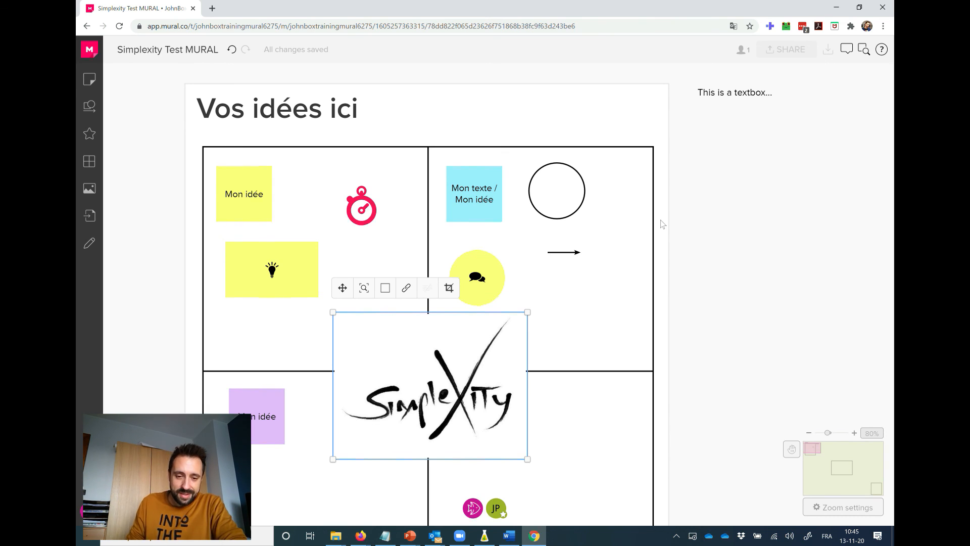
scroll(665, 228, "down", 3)
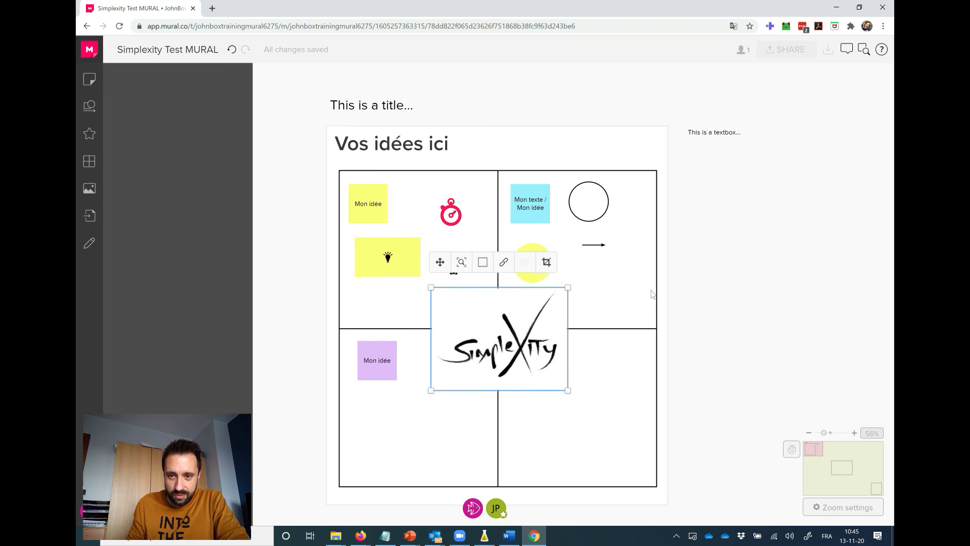
scroll(630, 291, "right", 2)
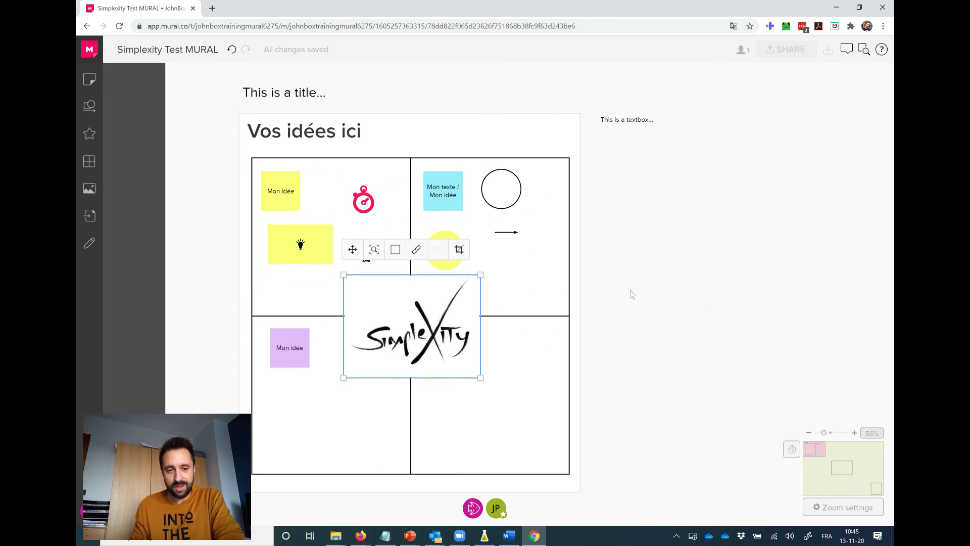